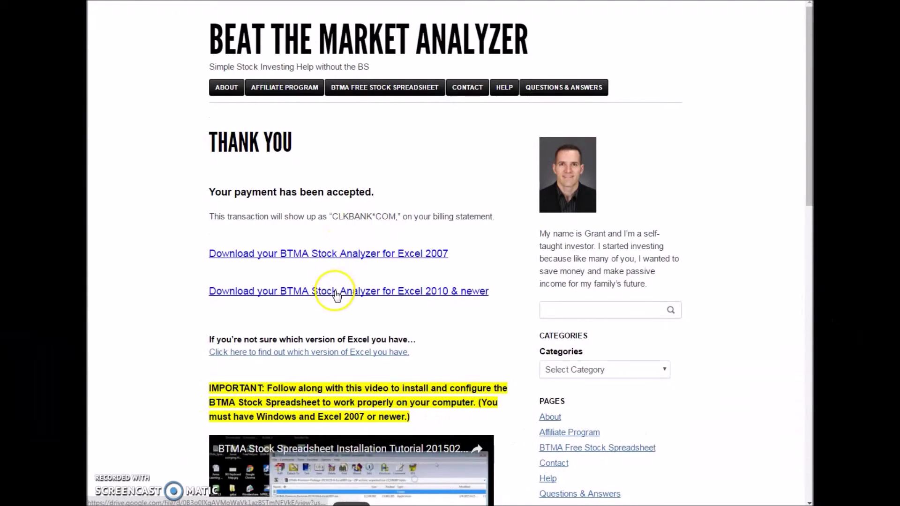
# Step: Download the Excel 2010 BTMA Premium Package zip from the thank-you page
pyautogui.click(335, 291)
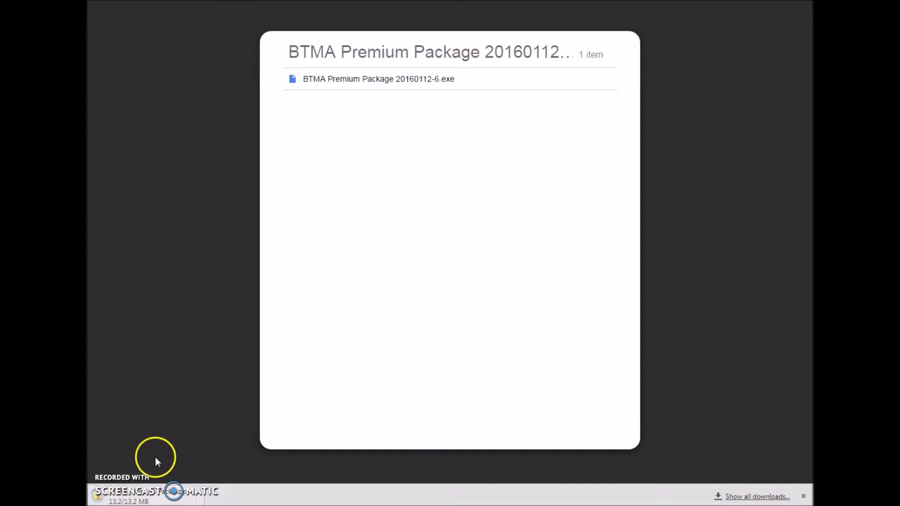
# Step: Run the BTMA Premium Package .exe from the zip, allowing it through and finishing installation
pyautogui.click(148, 500)
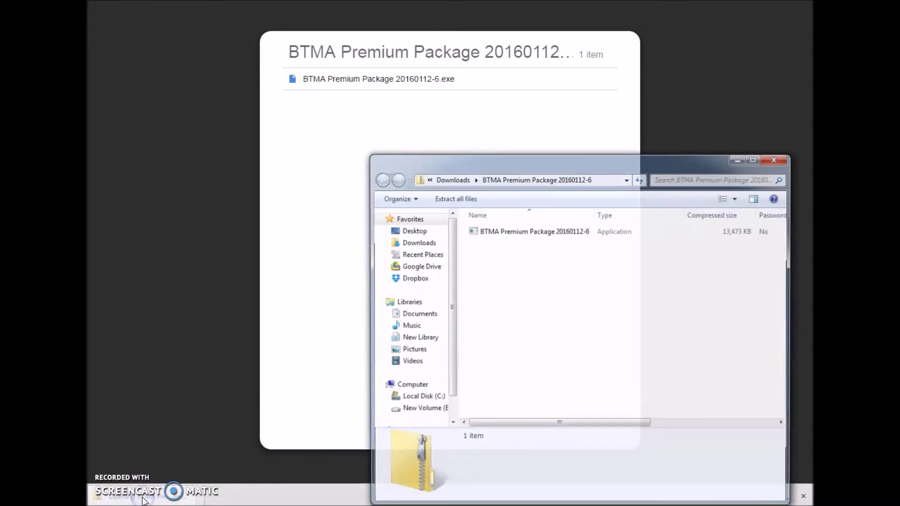
pyautogui.click(506, 234)
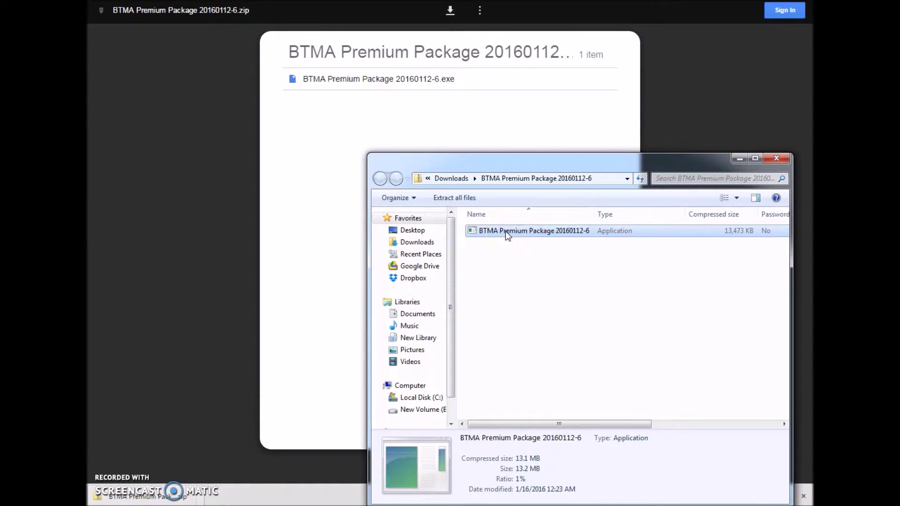
pyautogui.doubleClick(505, 232)
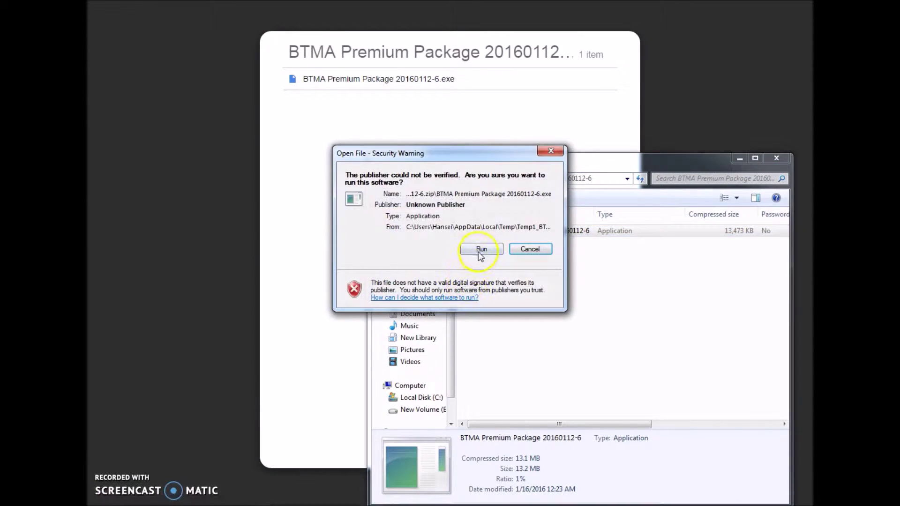
pyautogui.click(481, 250)
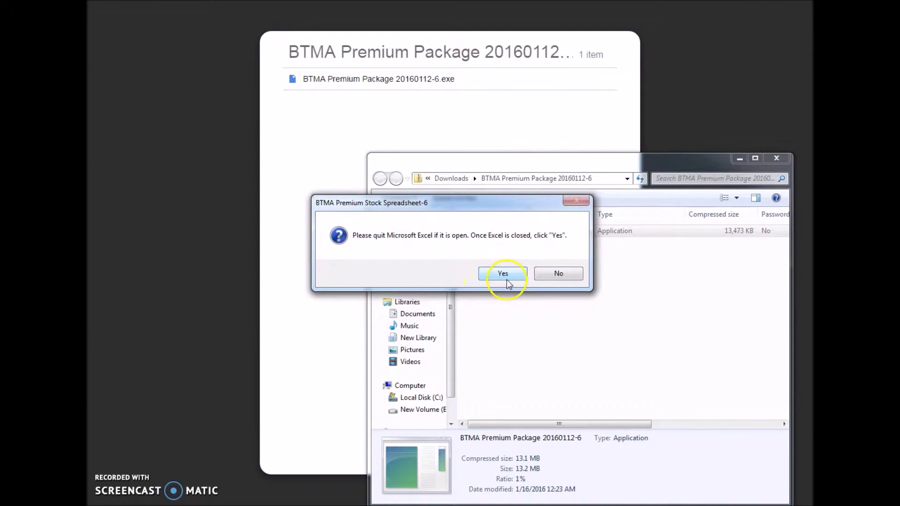
pyautogui.click(502, 274)
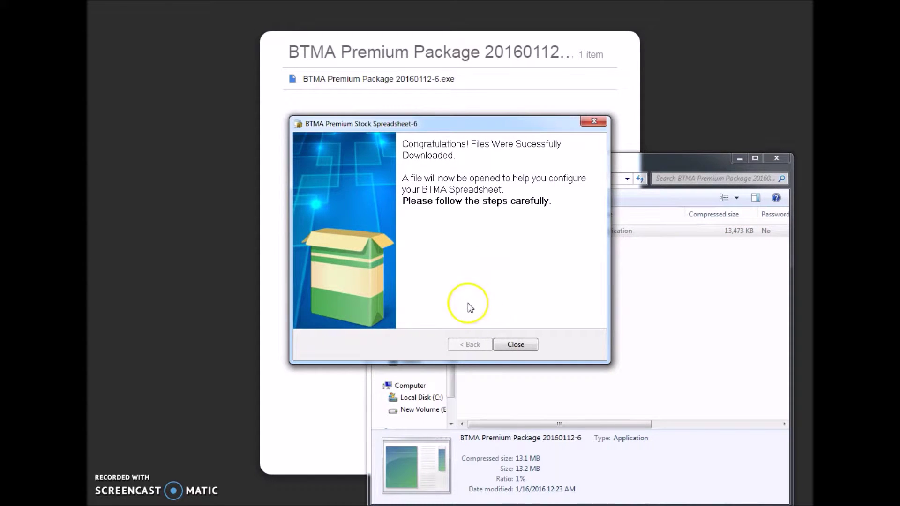
pyautogui.click(516, 344)
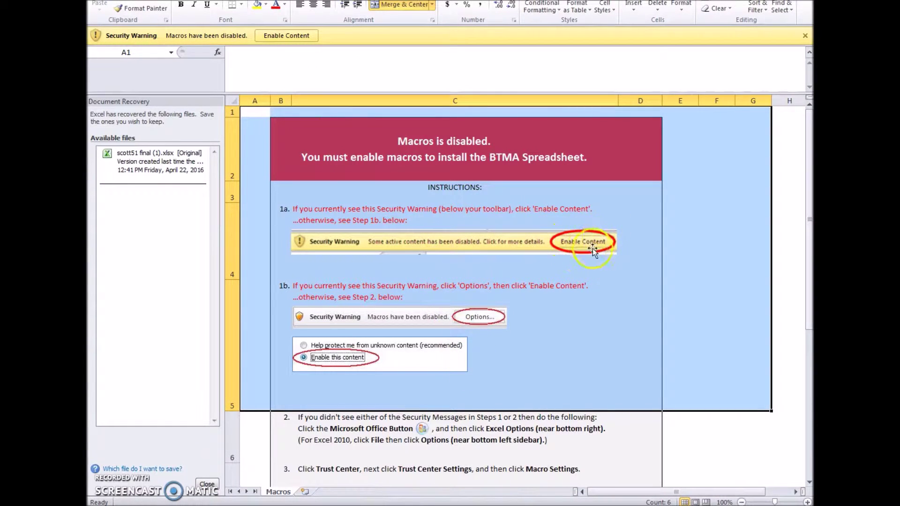
# Step: Enable the installer workbook's macros and dismiss the close-Excel notice and Document Recovery pane
pyautogui.click(291, 37)
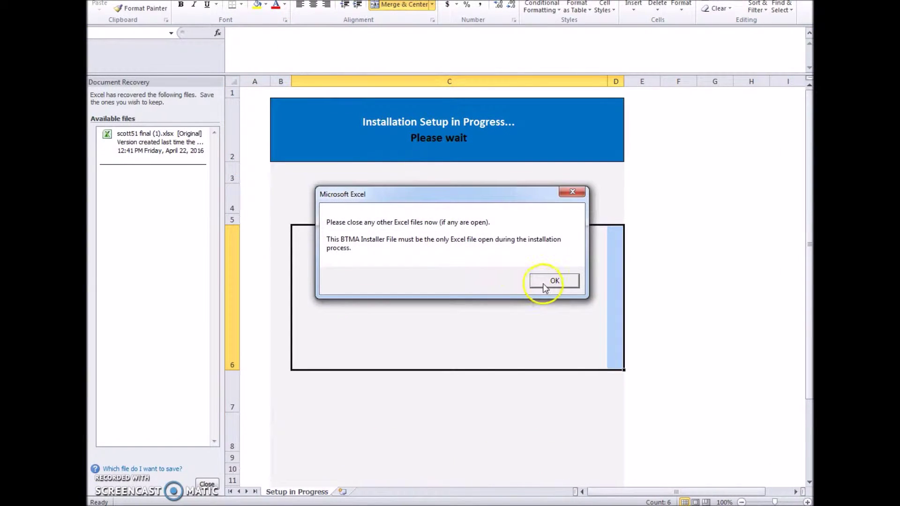
pyautogui.click(551, 282)
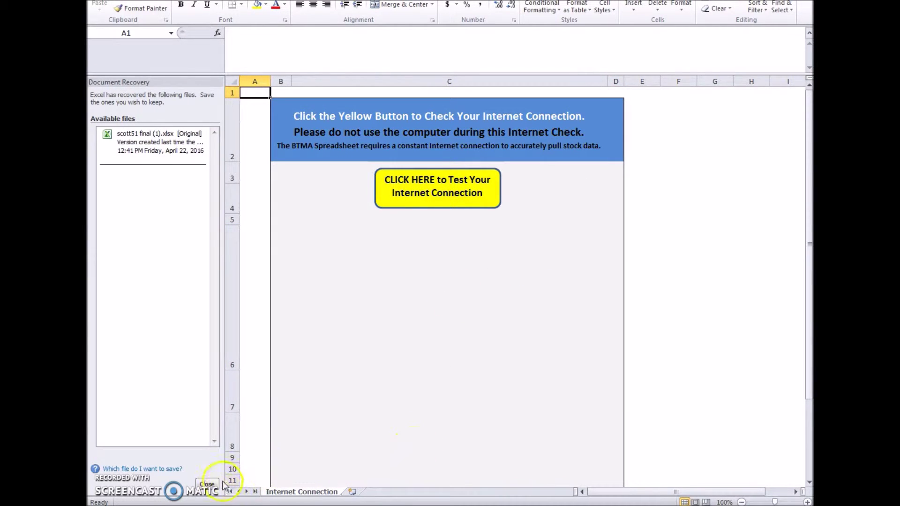
pyautogui.click(207, 484)
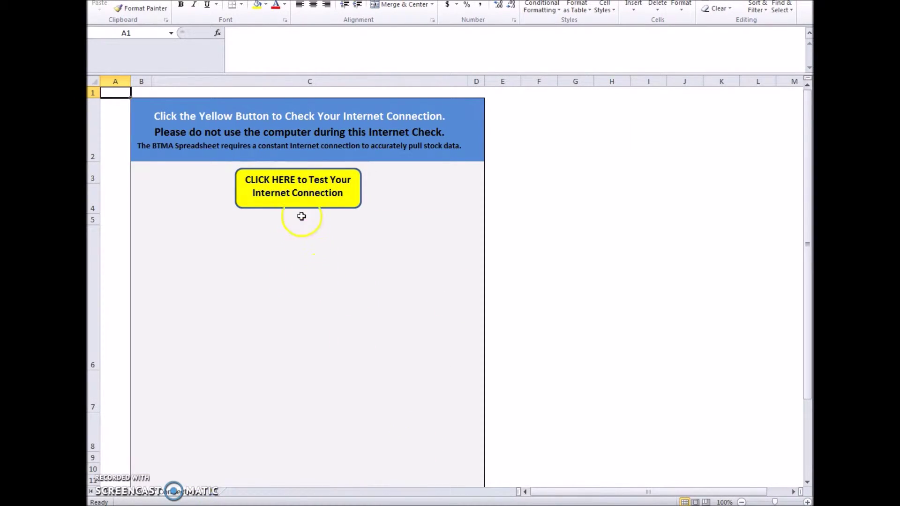
# Step: Run the internet connection and settings checks, confirm both pass, then close the workbook
pyautogui.click(300, 190)
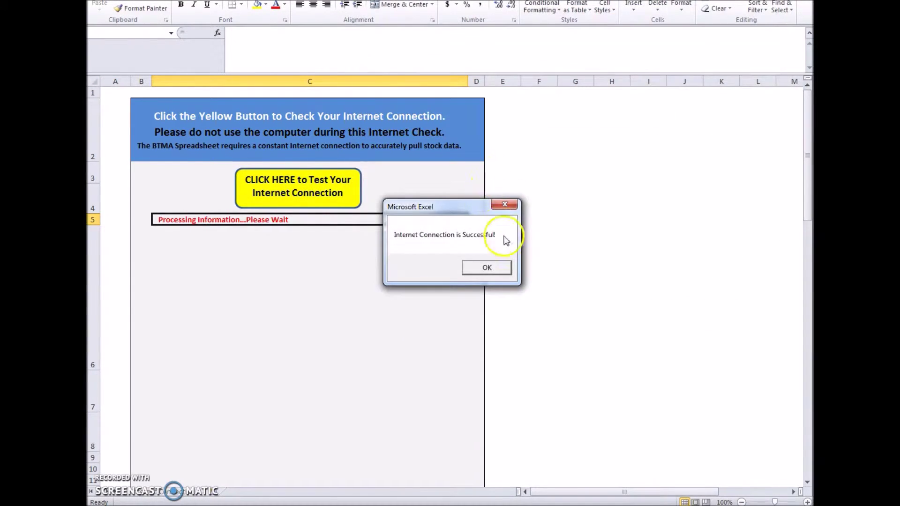
pyautogui.click(496, 267)
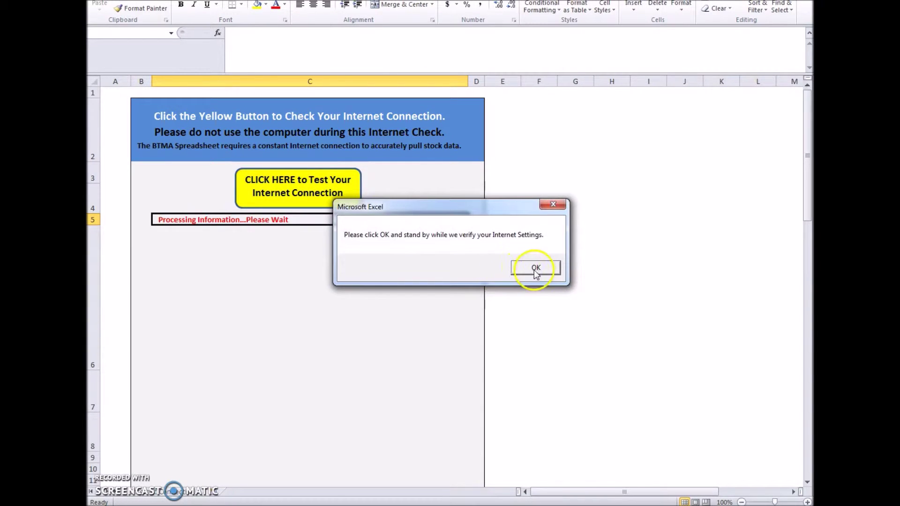
pyautogui.click(534, 267)
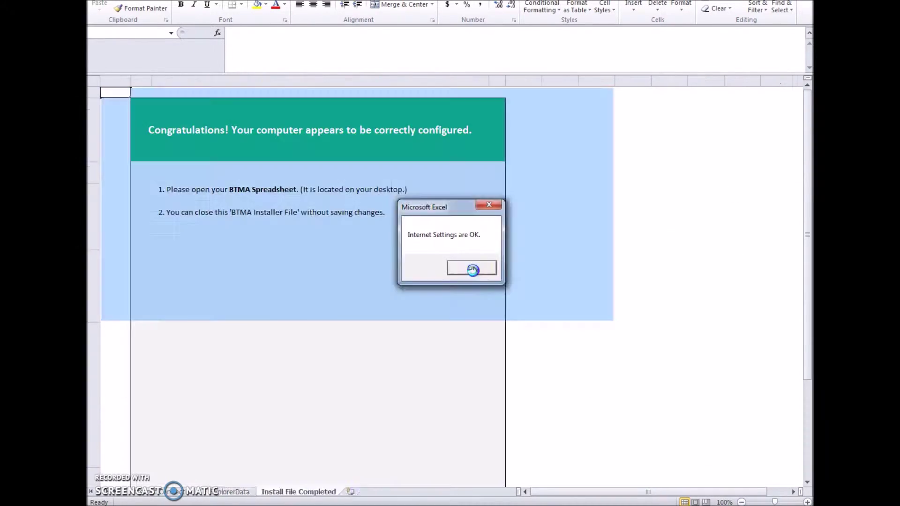
pyautogui.click(472, 269)
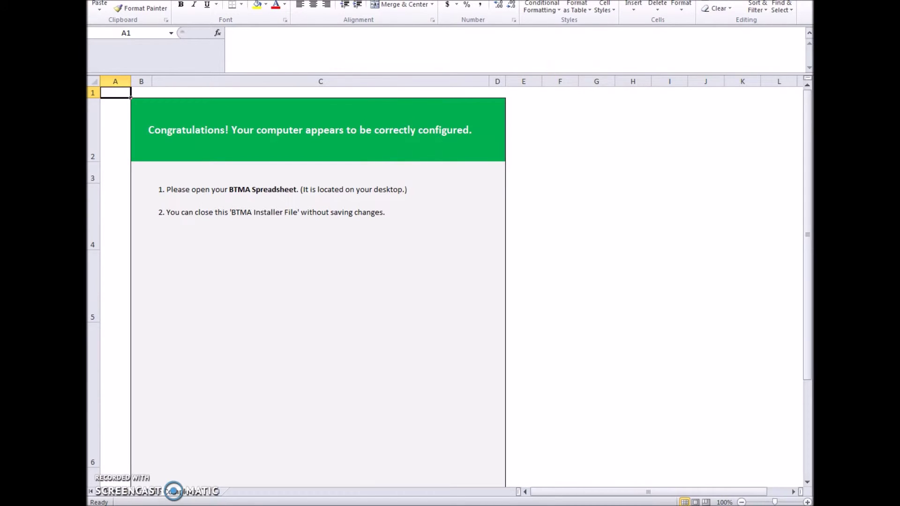
pyautogui.hotkey('ctrl', 'w')
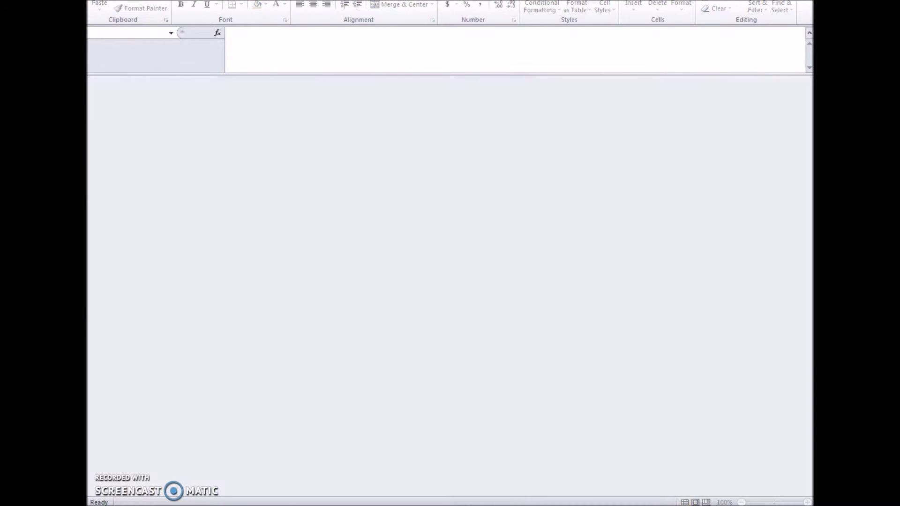
# Step: Close Excel, the zip viewer and Explorer, then launch BTMA Spreadsheet and accept its licence
pyautogui.hotkey('alt', 'F4')
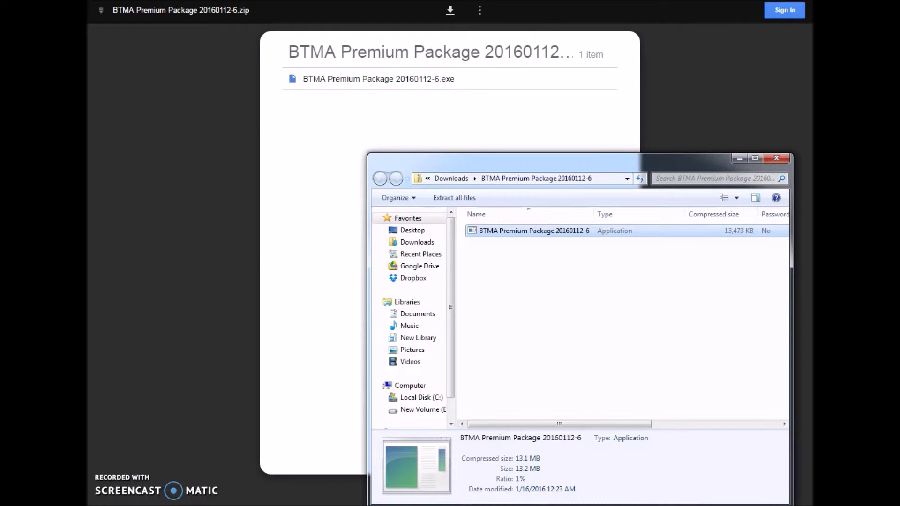
pyautogui.hotkey('alt', 'F4')
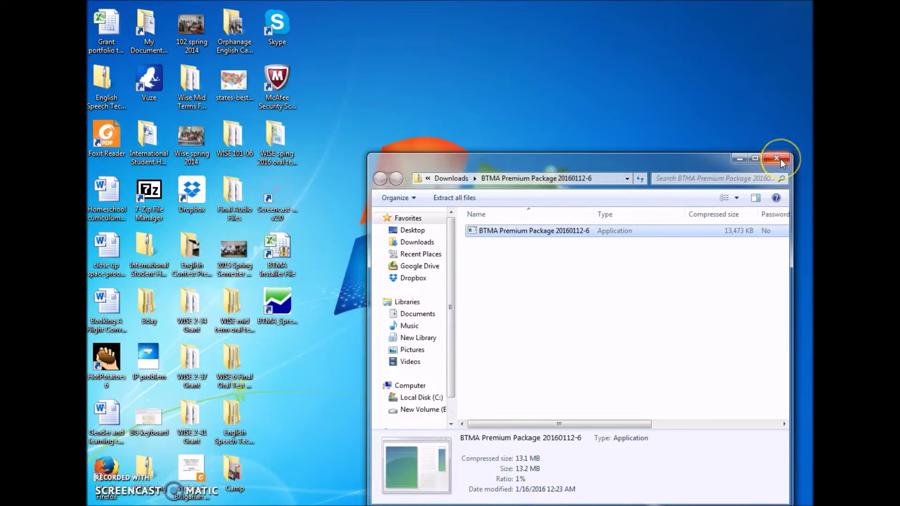
pyautogui.click(777, 159)
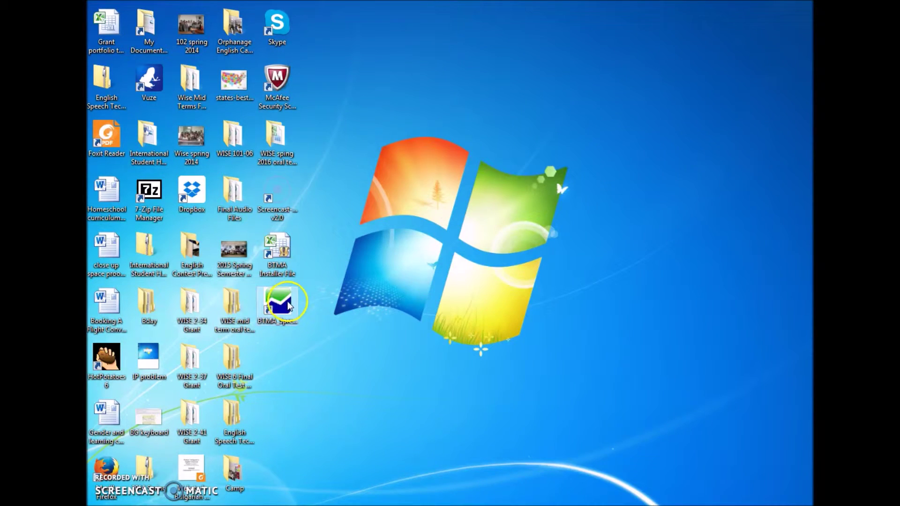
pyautogui.doubleClick(289, 305)
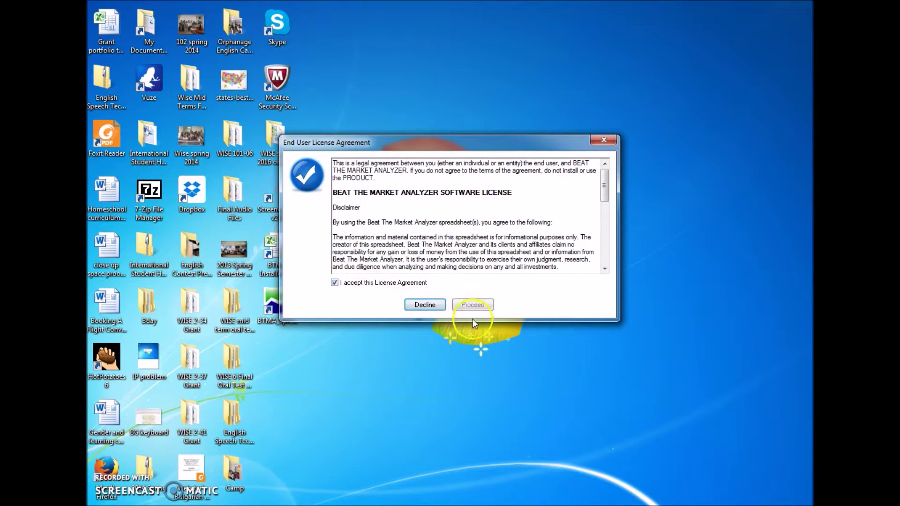
pyautogui.click(461, 306)
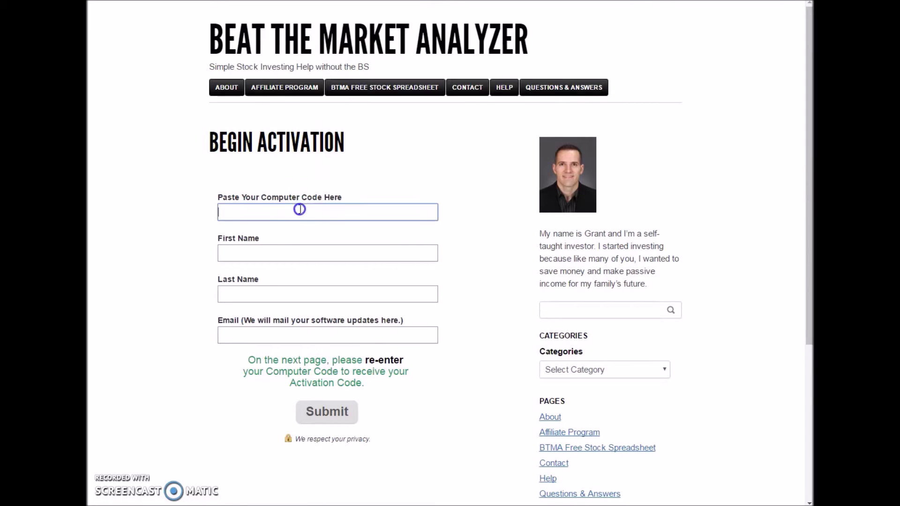
# Step: Paste the computer code, enter the user's first name, last name and e-mail, and submit
pyautogui.hotkey('ctrl', 'v')
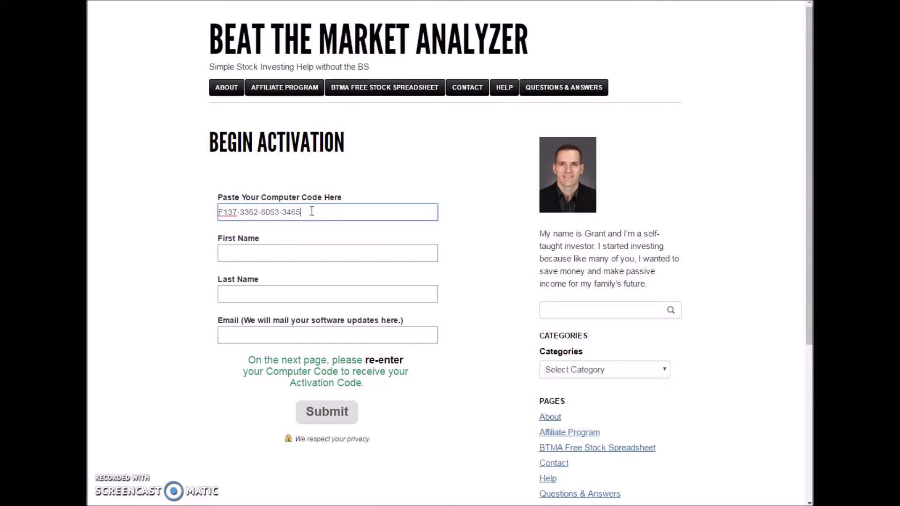
pyautogui.click(279, 261)
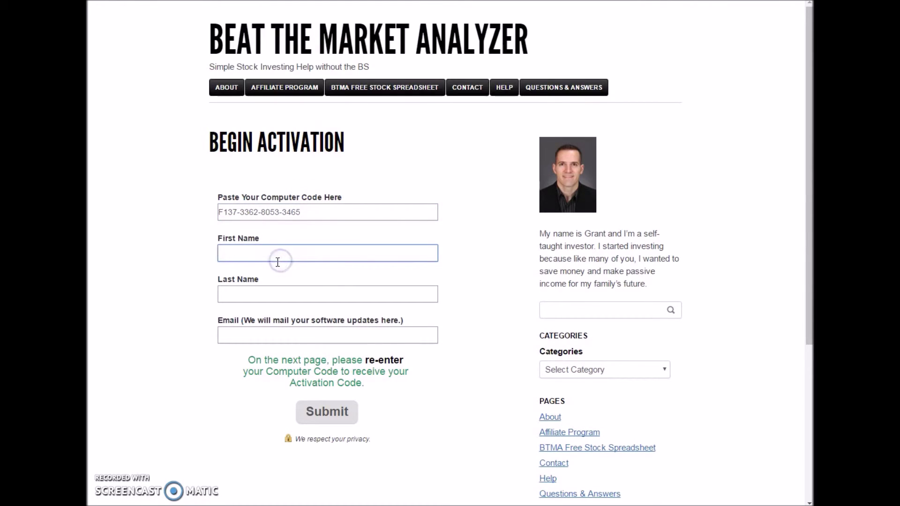
pyautogui.press('Tab')
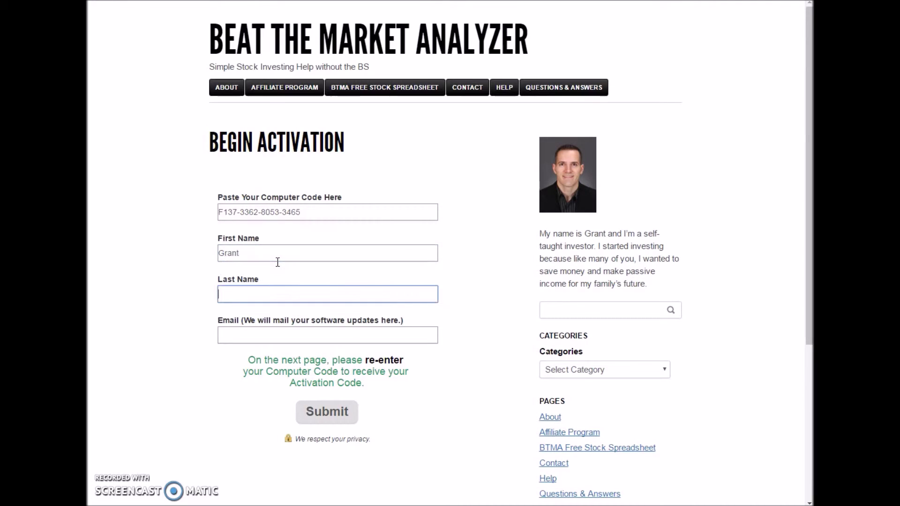
pyautogui.click(274, 339)
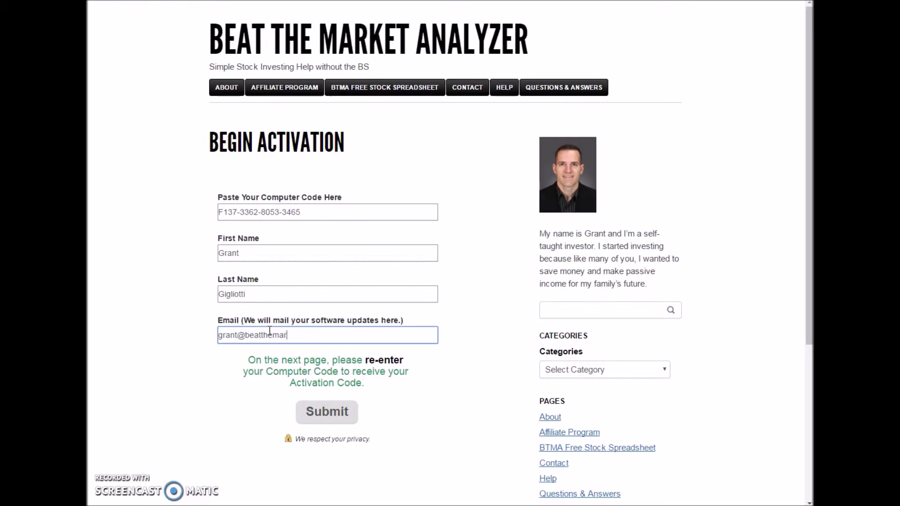
pyautogui.write('er.com')
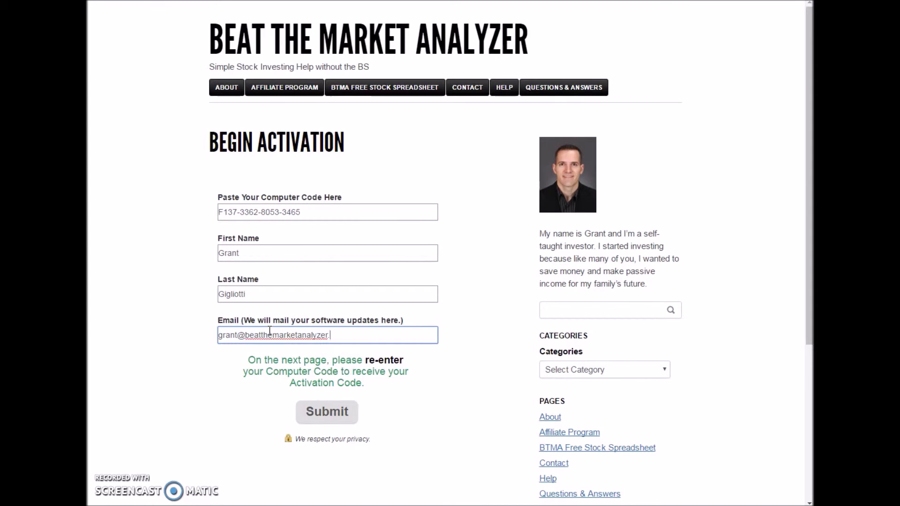
pyautogui.click(335, 415)
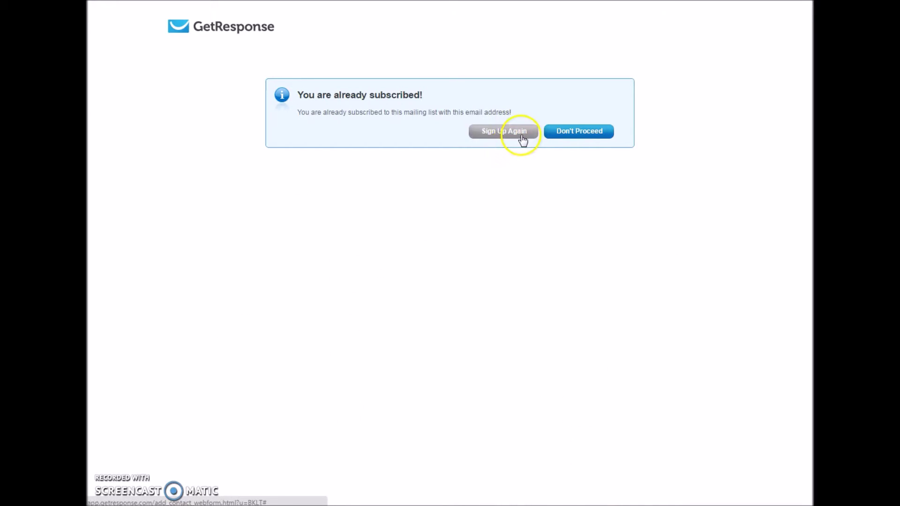
# Step: Sign up again, paste the computer code, generate the activation code and copy it
pyautogui.click(525, 138)
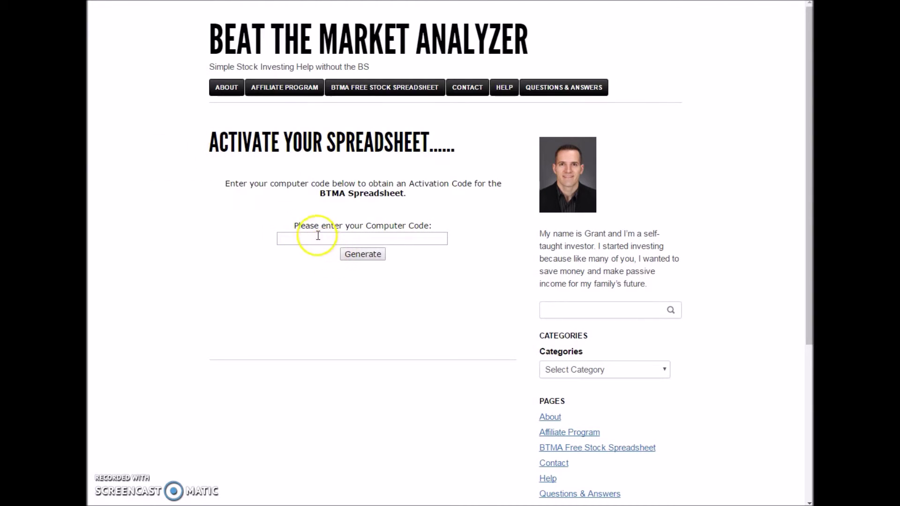
pyautogui.click(318, 238)
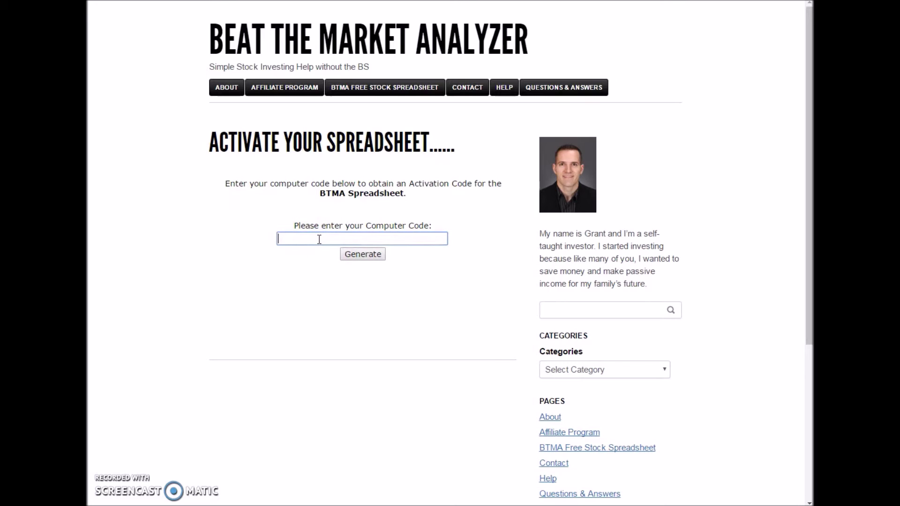
pyautogui.hotkey('ctrl', 'v')
pyautogui.click(369, 254)
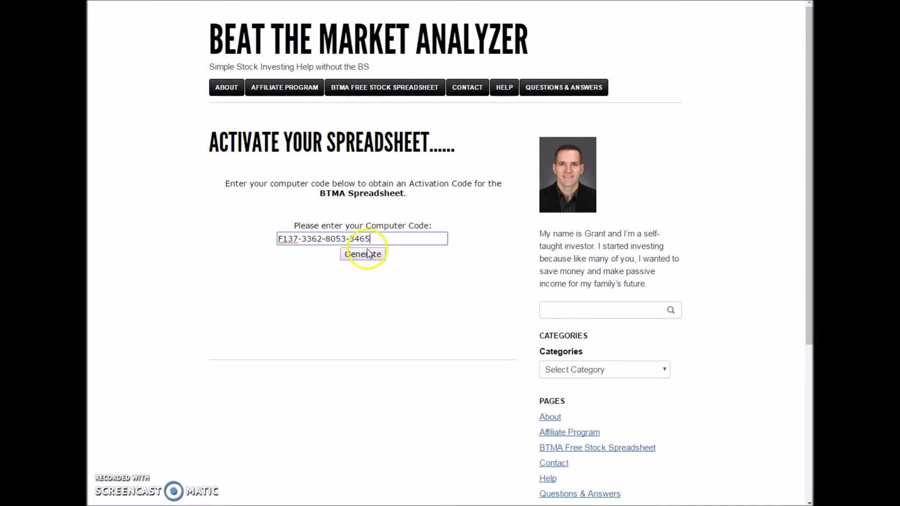
pyautogui.moveTo(362, 245); pyautogui.dragTo(295, 223)
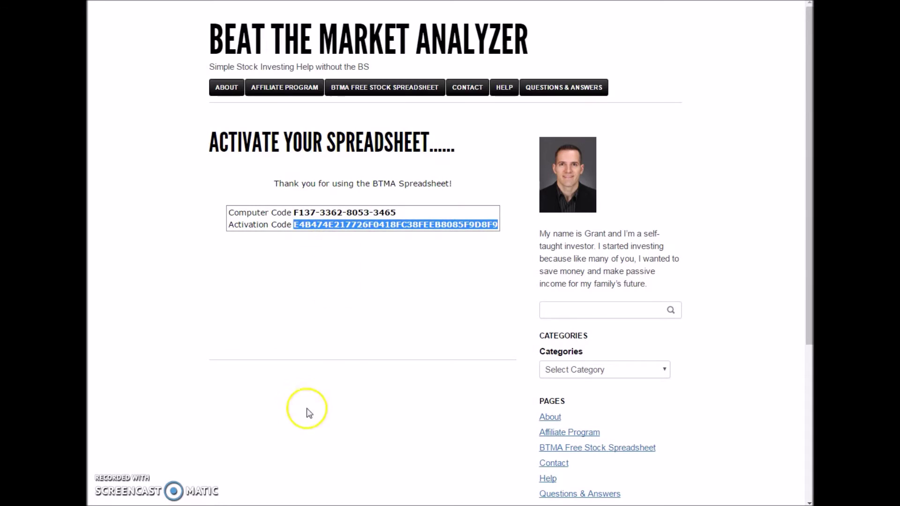
pyautogui.hotkey('alt', 'Tab')
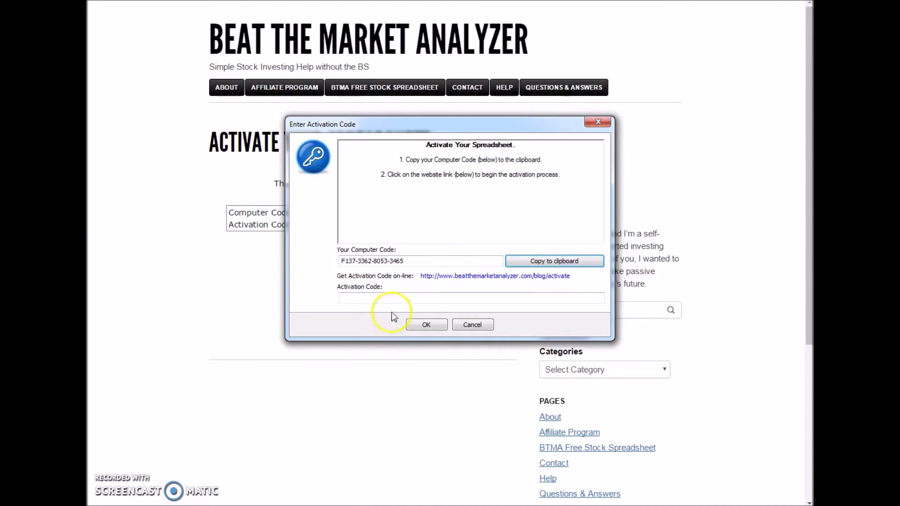
# Step: Paste the activation code, confirm it, update external data links, and open the Single Analyzer sheet
pyautogui.click(386, 297)
pyautogui.hotkey('ctrl', 'v')
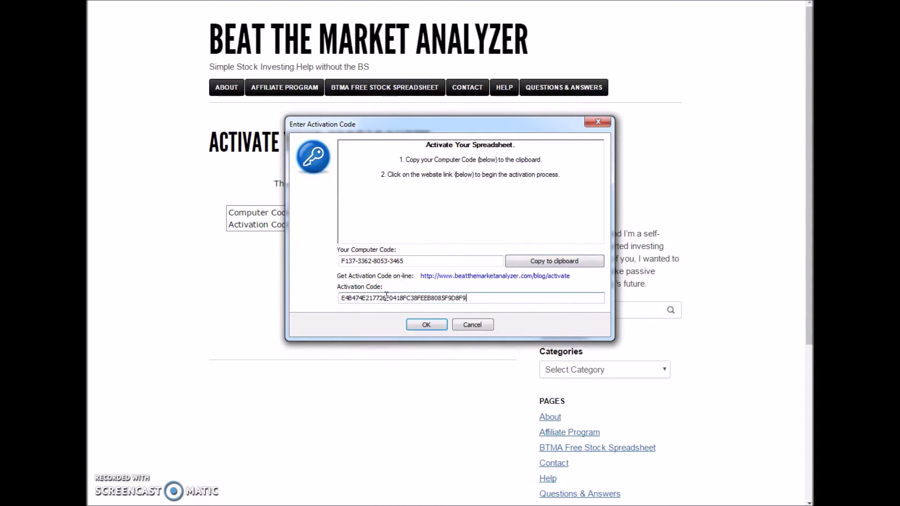
pyautogui.click(427, 324)
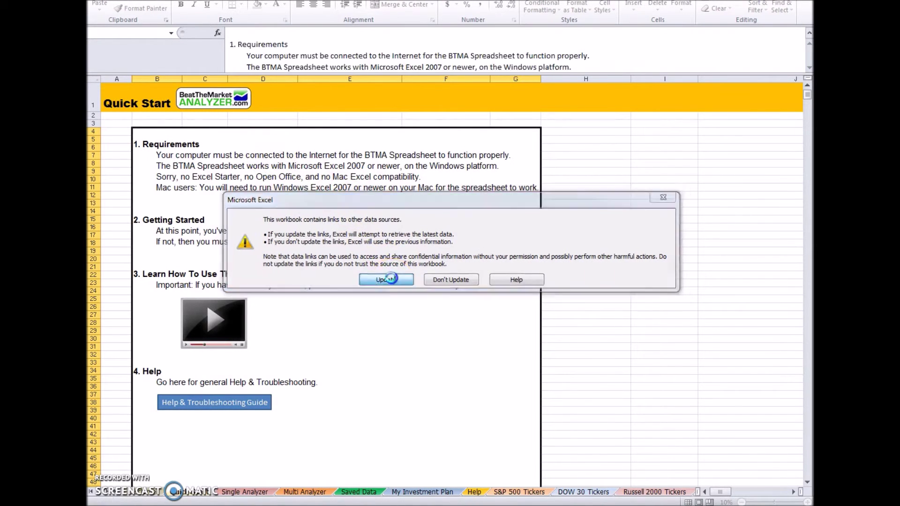
pyautogui.click(392, 280)
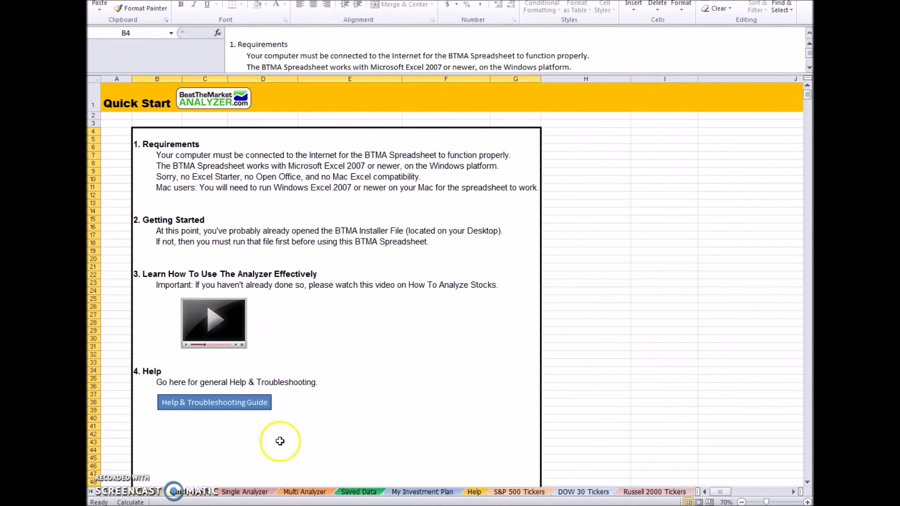
pyautogui.click(255, 492)
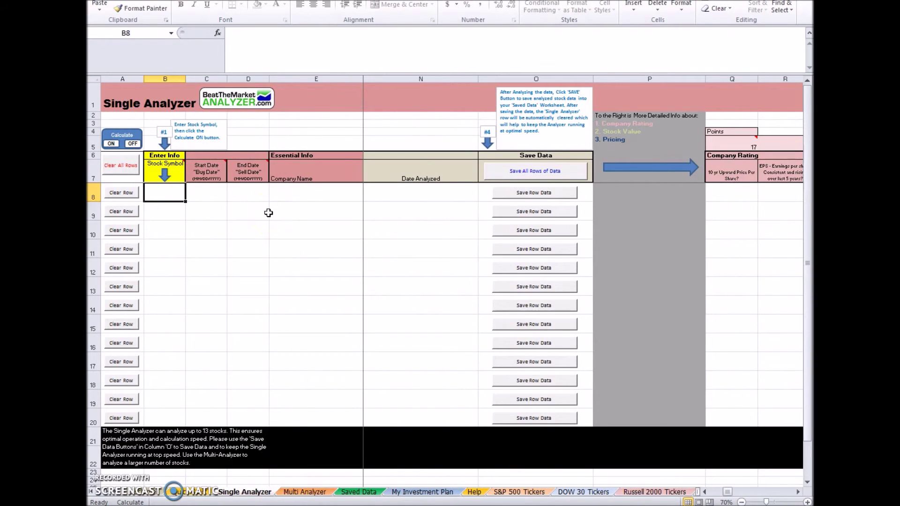
# Step: Enter xom in B8, turn calculation on, and scroll right to see its intrinsic value 160.14
pyautogui.write('xom')
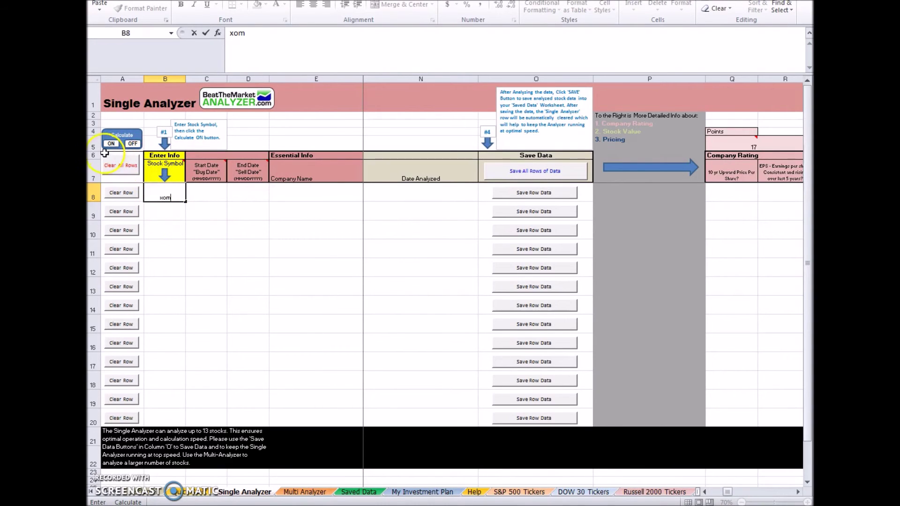
pyautogui.click(110, 143)
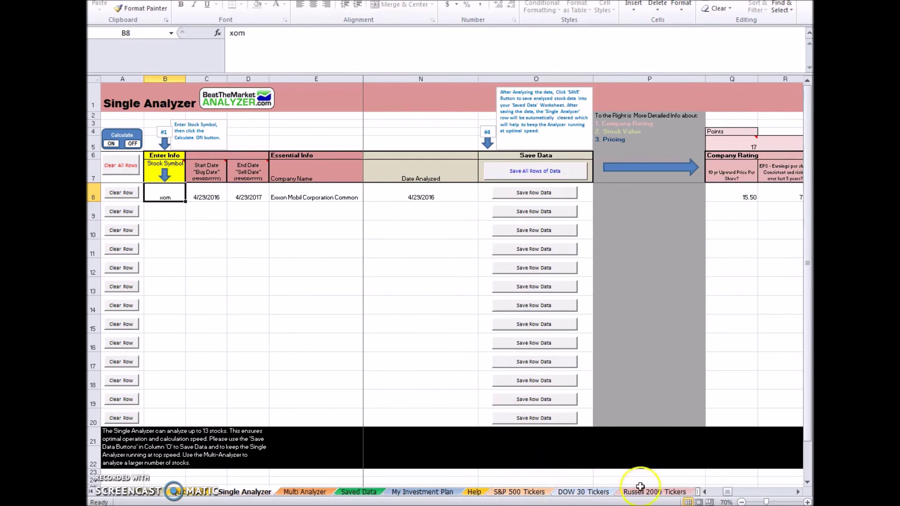
pyautogui.moveTo(727, 493); pyautogui.dragTo(755, 493)
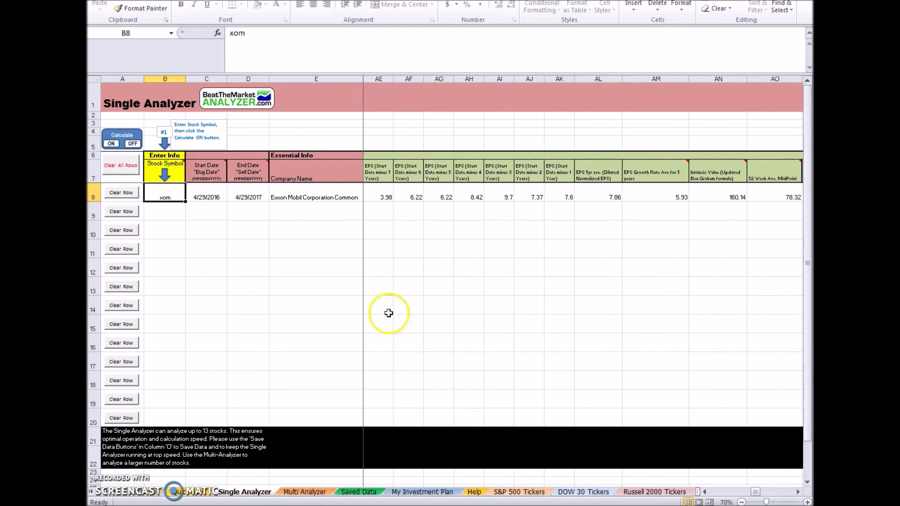